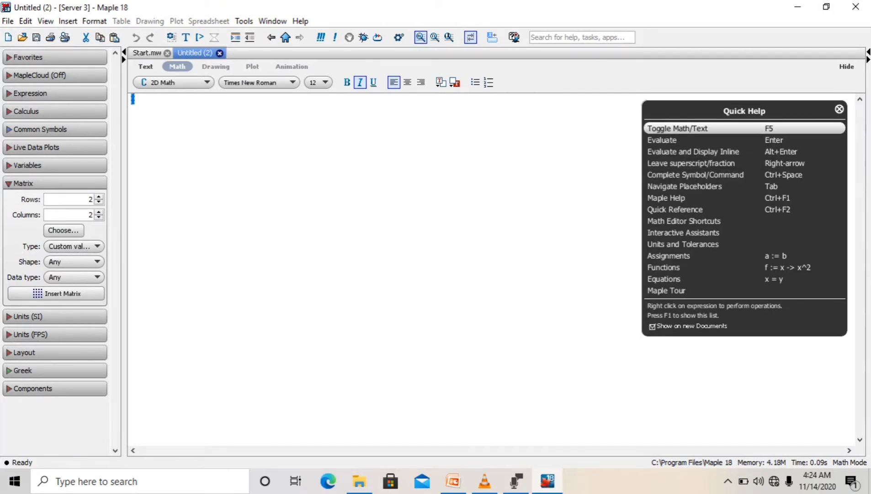
Close the Quick Help overlay to clear the blank document.
left_click(839, 109)
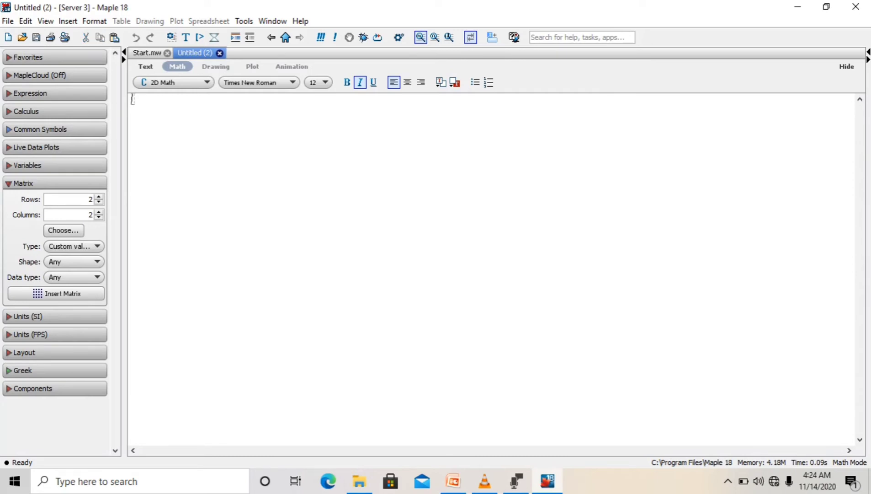
type("RES")
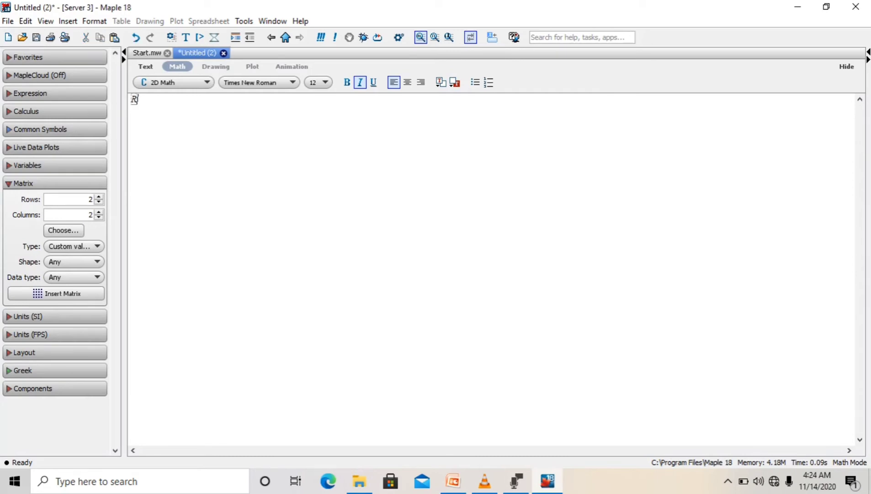
key("BackSpace")
key("BackSpace")
key("BackSpace")
Enter and evaluate the command restart; at the beginning of the document.
type("restart")
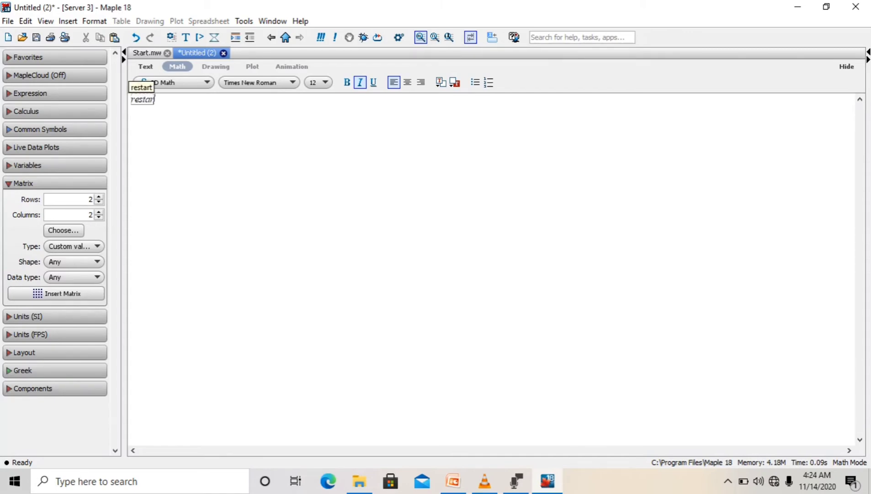
type(";")
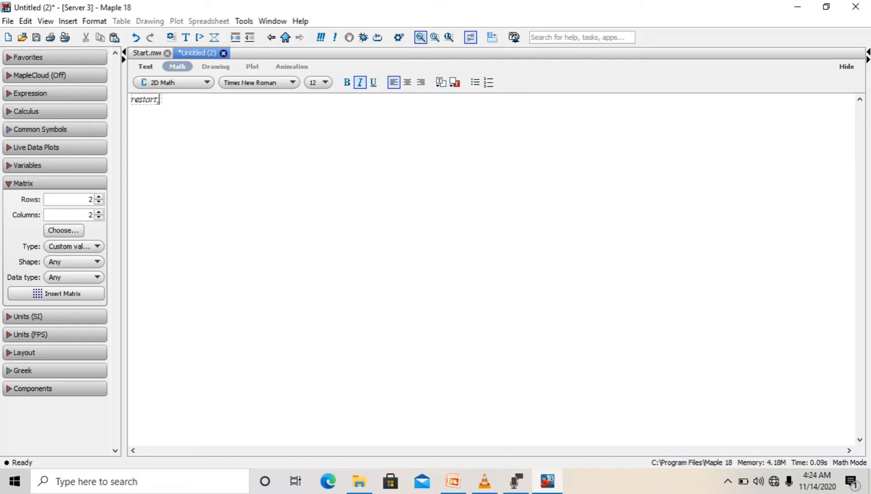
key("Return")
Load the linear algebra package by evaluating with(linalg); below the restart command.
type("wit")
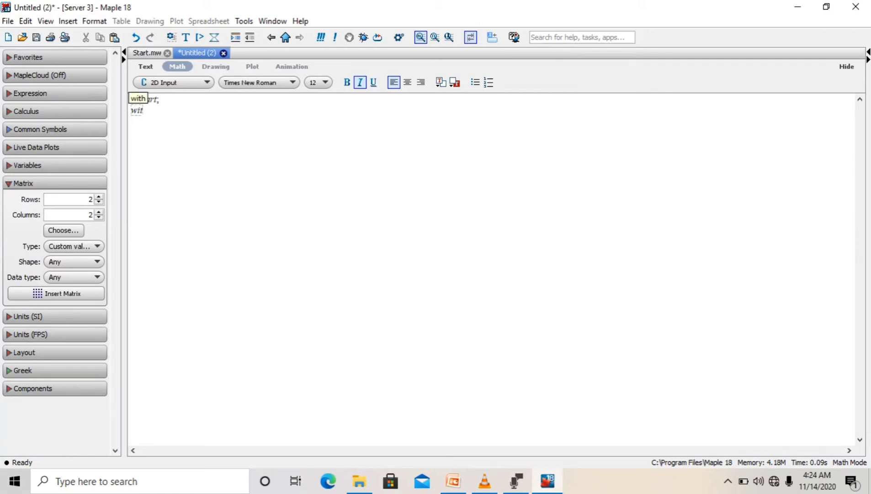
type("h(")
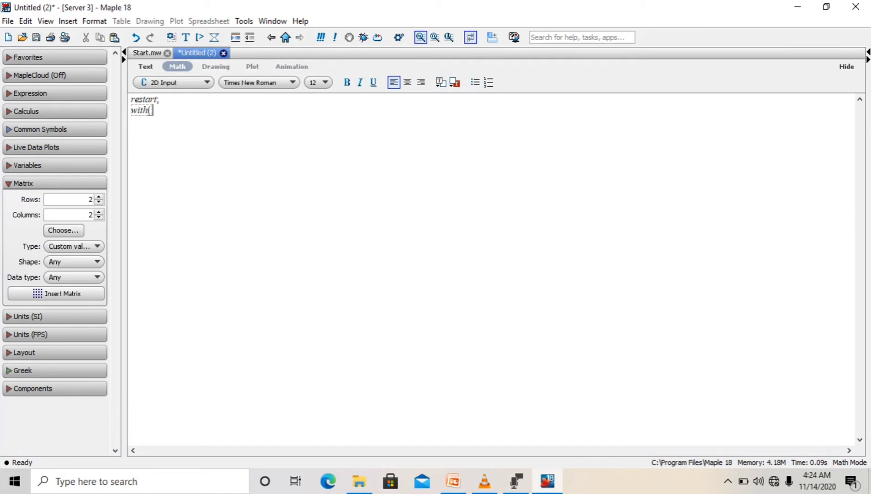
type("linalg")
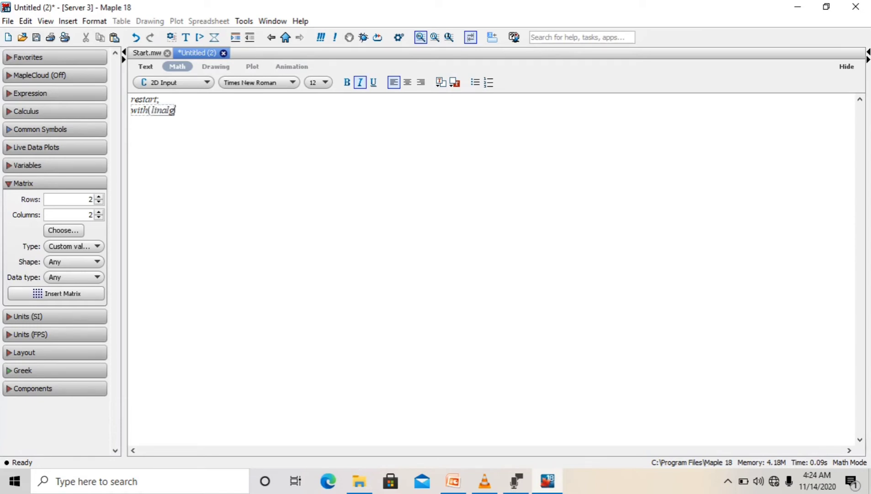
type(");")
key("Return")
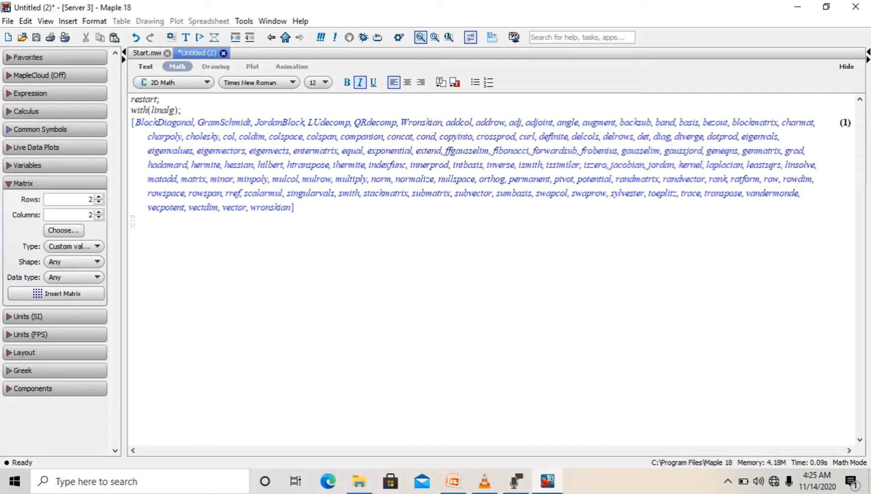
Define A as a 2×2 matrix with first row 3, 5 and second row 1, -1, and evaluate it.
type("A:=")
left_click(56, 293)
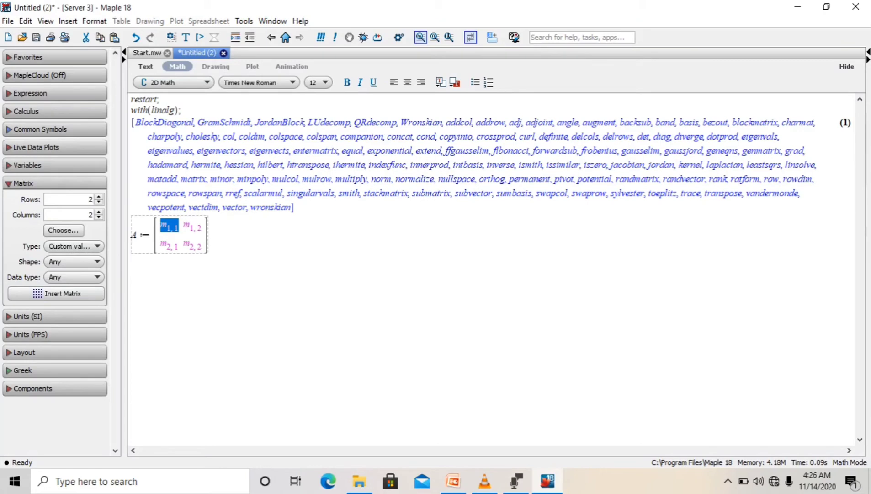
type("3")
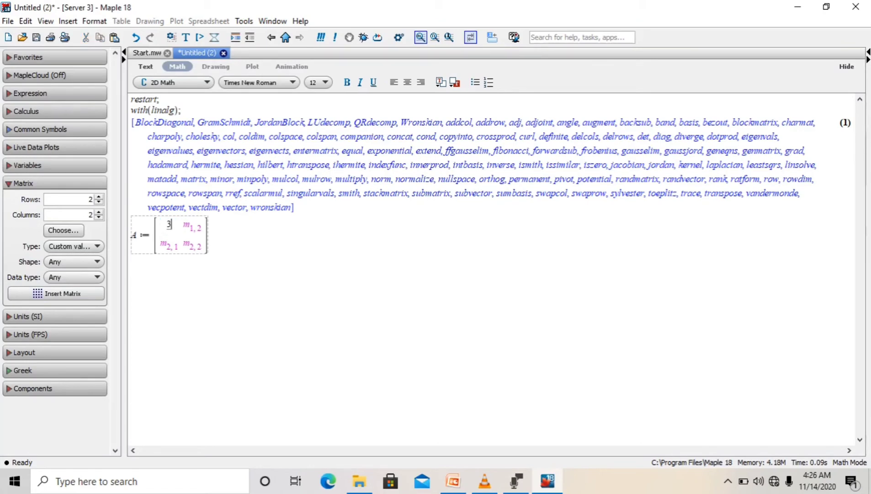
key("Tab")
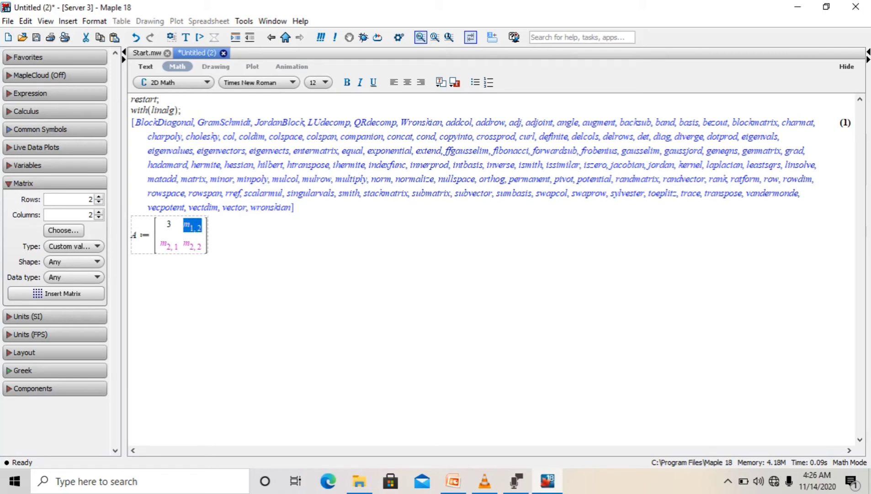
type("5")
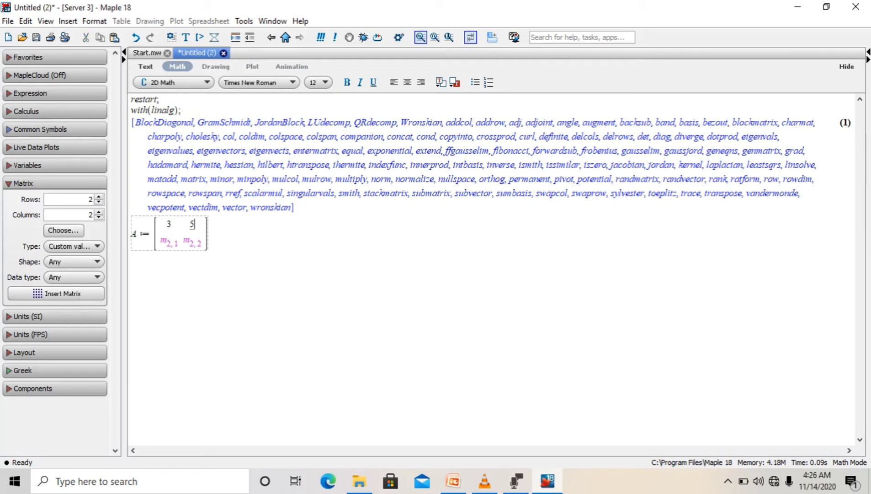
key("Tab")
type("1")
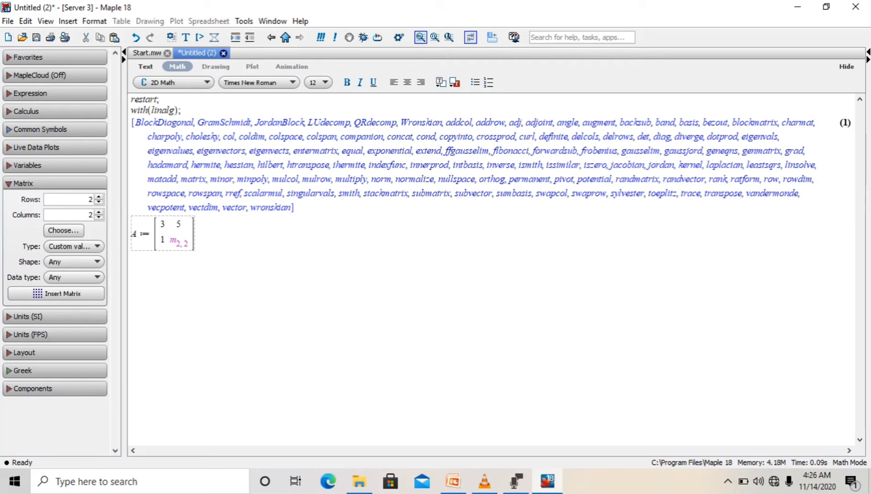
key("Tab")
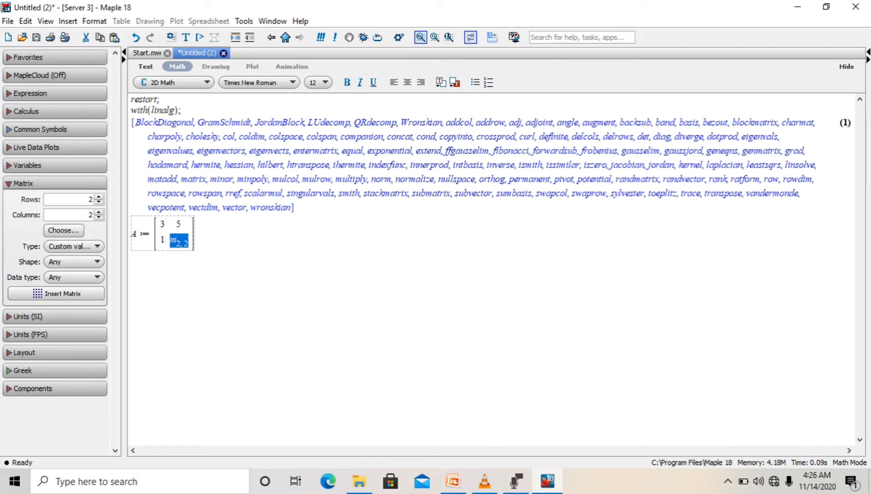
type("-1")
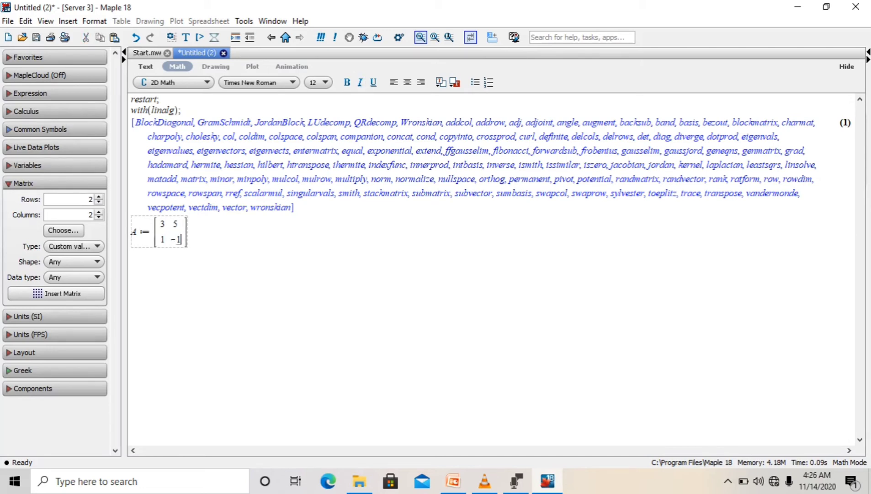
key("Right")
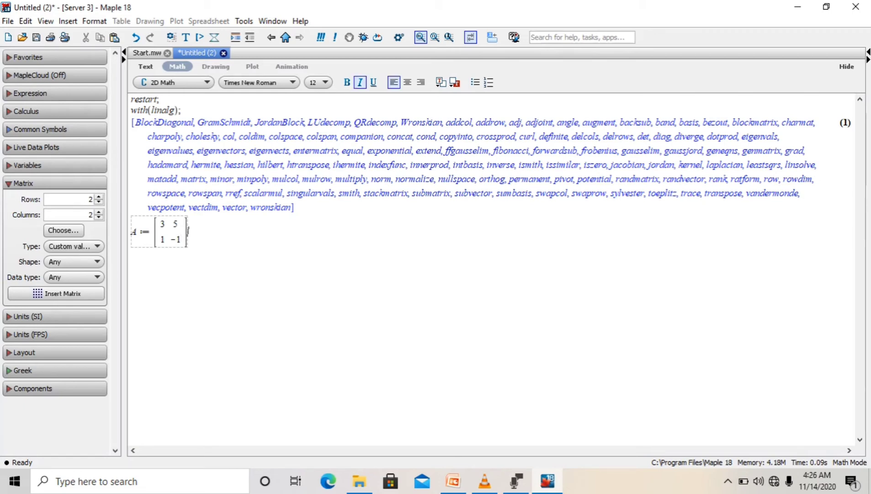
key("Return")
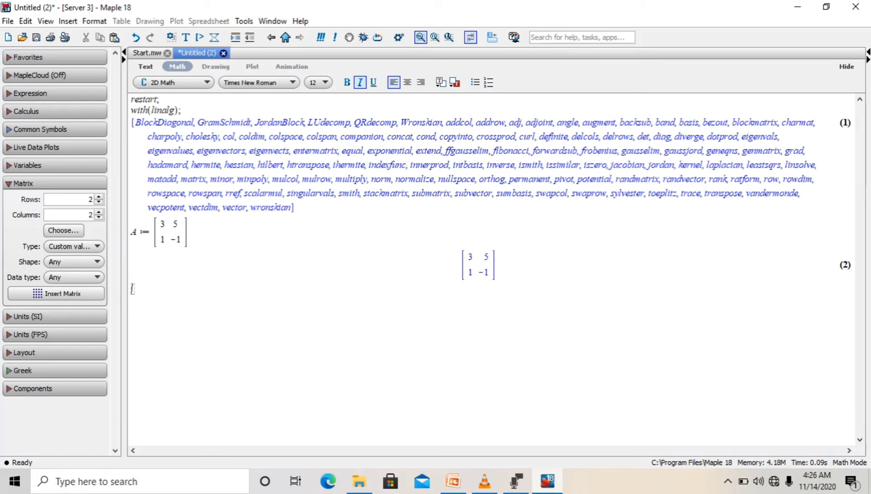
type("DET")
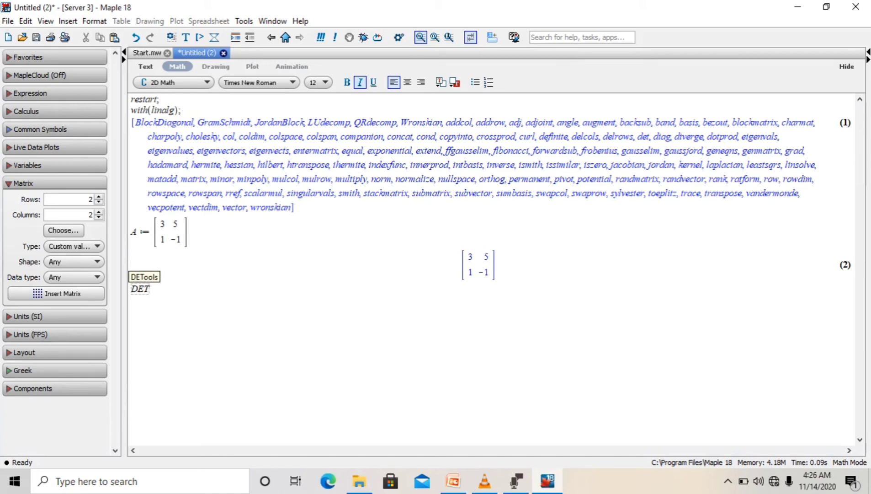
key("BackSpace")
key("BackSpace")
key("BackSpace")
Compute the characteristic polynomial of A by evaluating det((lambda LinearAlgebra:-IdentityMatrix(2, 2) - A));.
type("det")
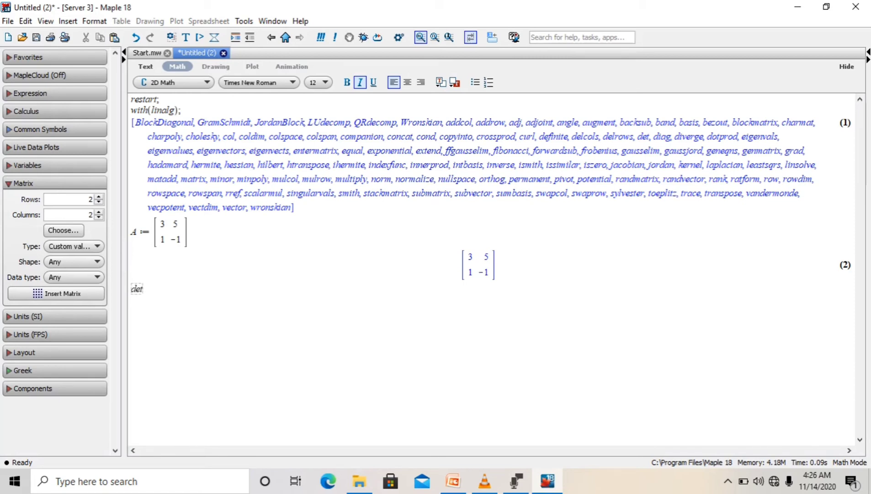
type("((lambda")
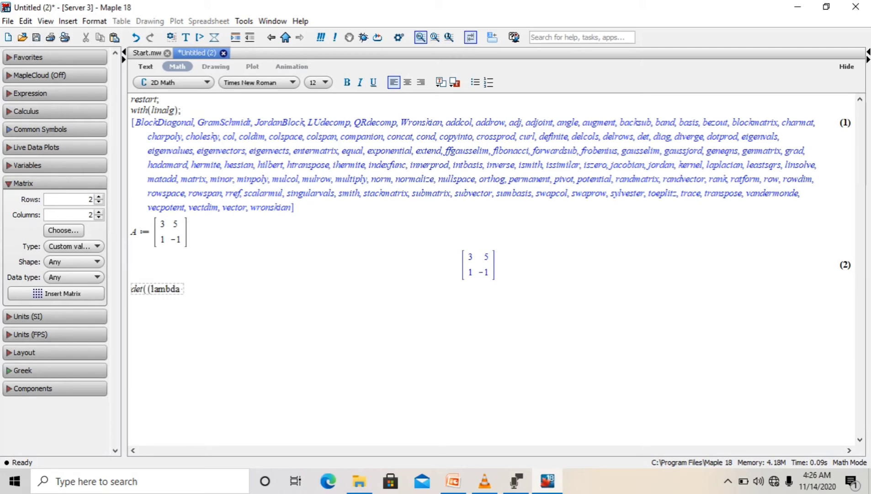
type(" Iinerar")
key("BackSpace")
key("BackSpace")
key("BackSpace")
type("arAlgebra")
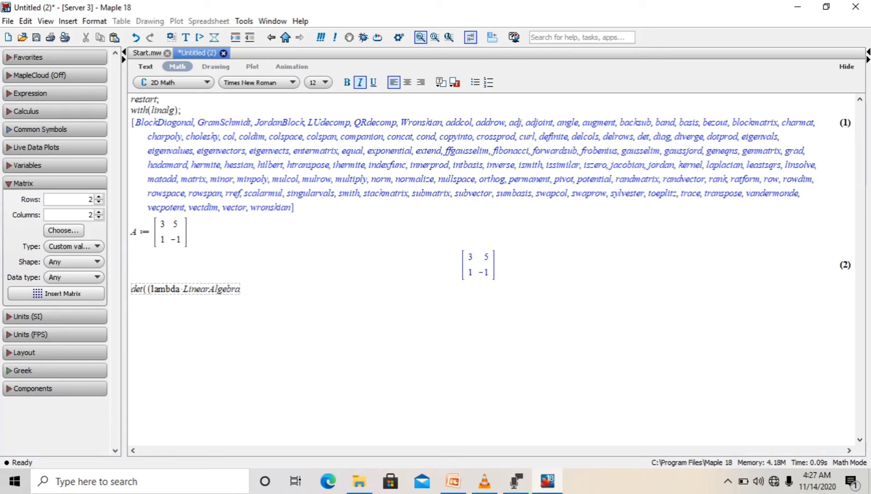
type(":-Ident")
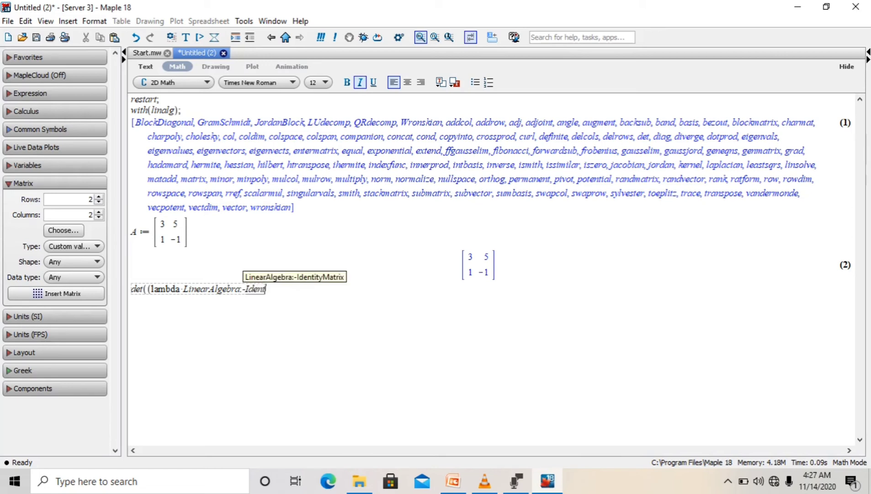
type("ityMatrix")
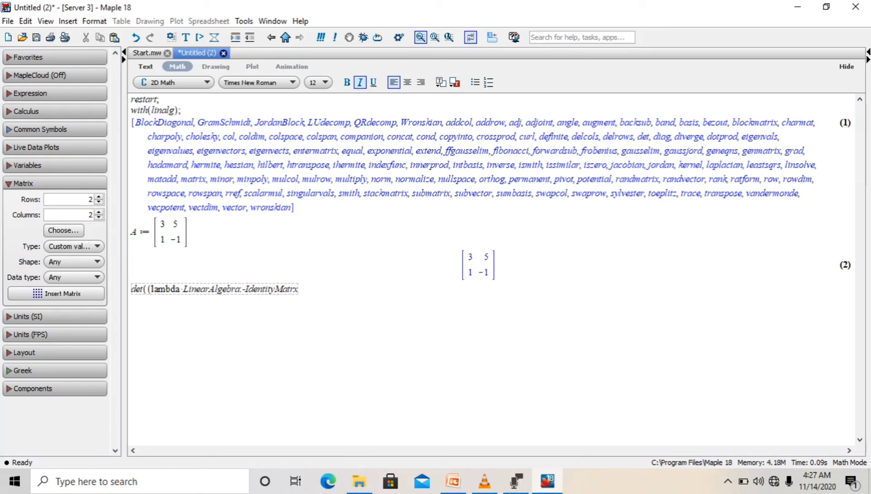
key("BackSpace")
key("BackSpace")
key("BackSpace")
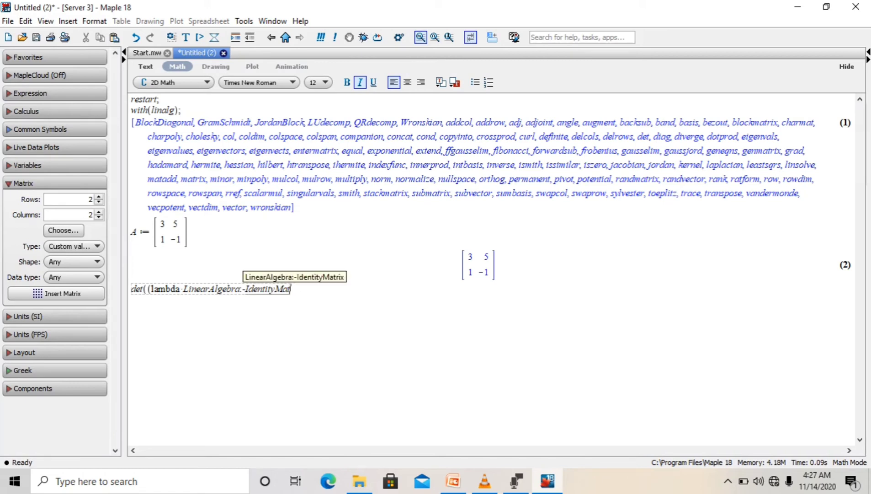
type("rix")
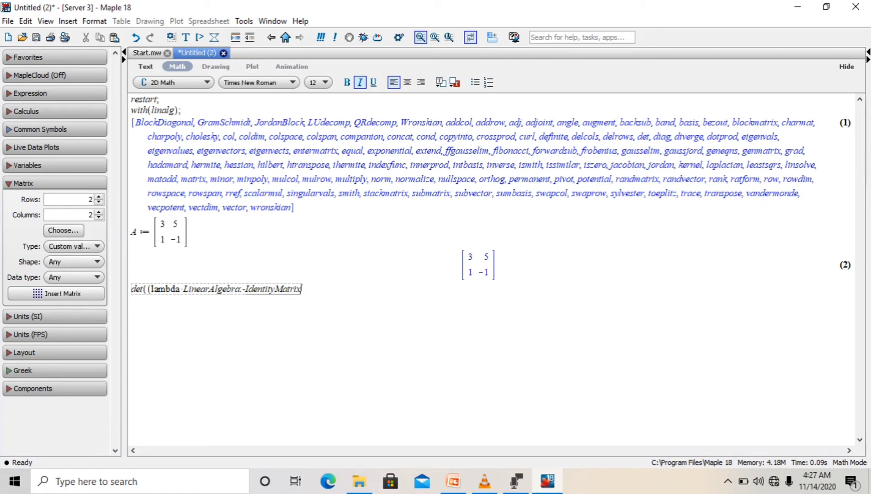
type("(2, 2")
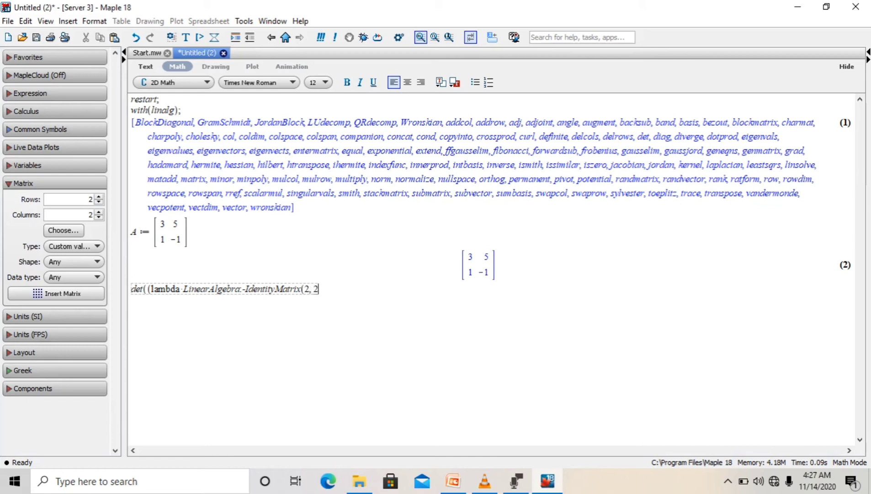
type(")-A)")
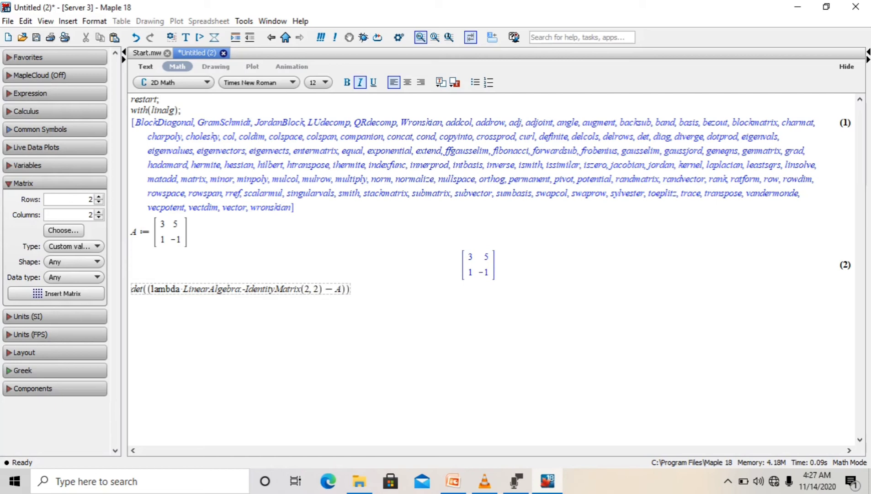
type(";")
key("Return")
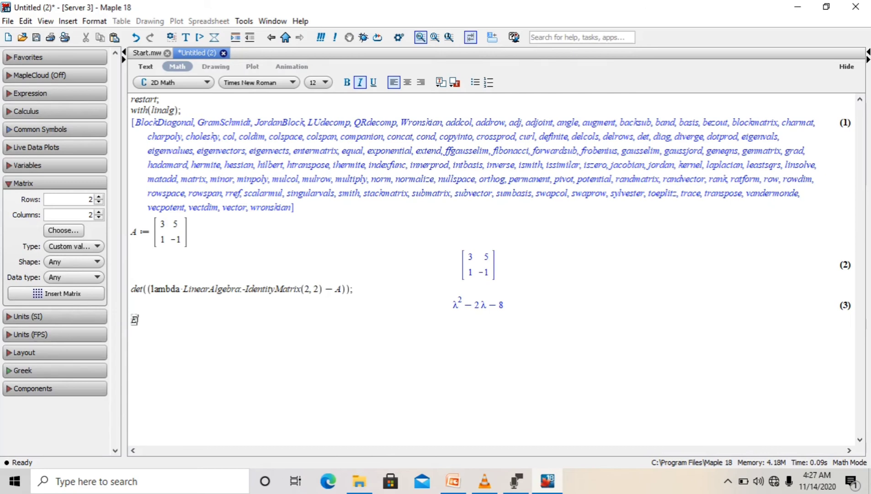
Compute the eigenvalues of matrix A by evaluating eigenvalues(A); below the determinant.
type("eigenvalues")
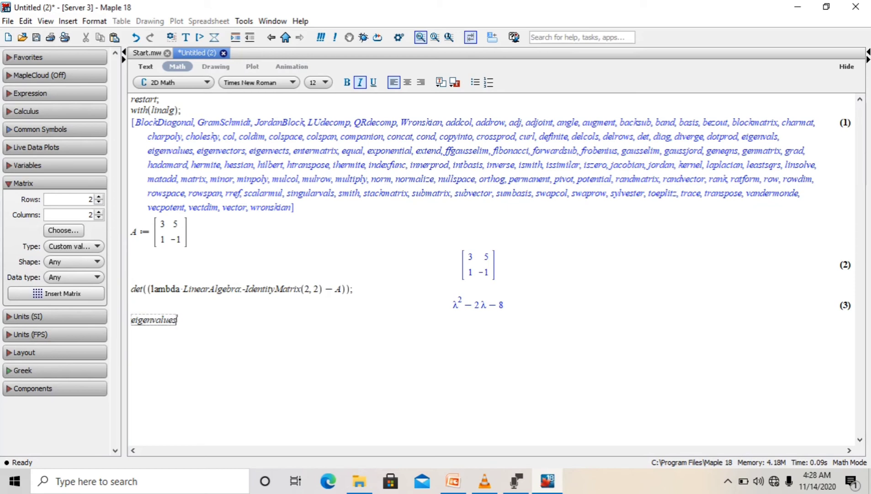
type("(A);")
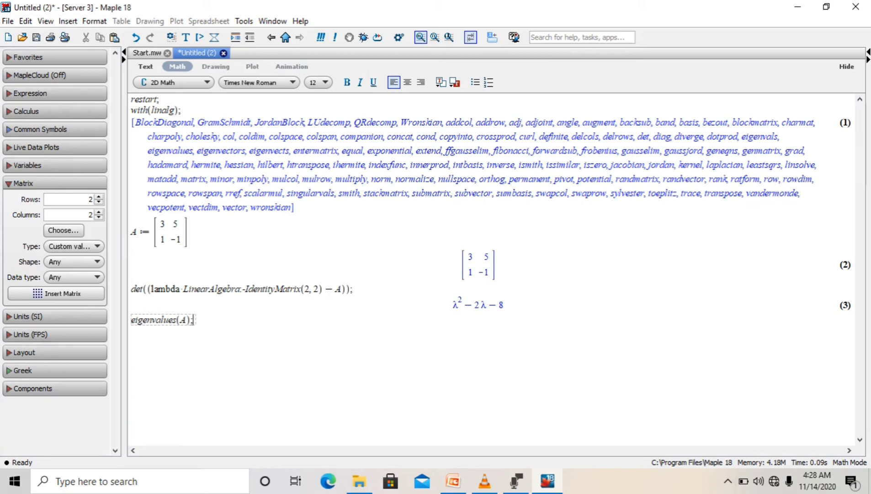
key("Return")
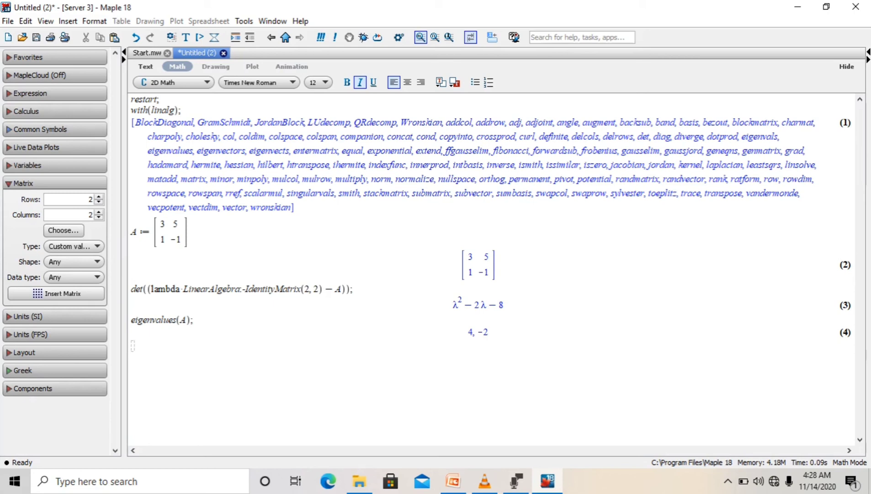
type("eiegenvectorc")
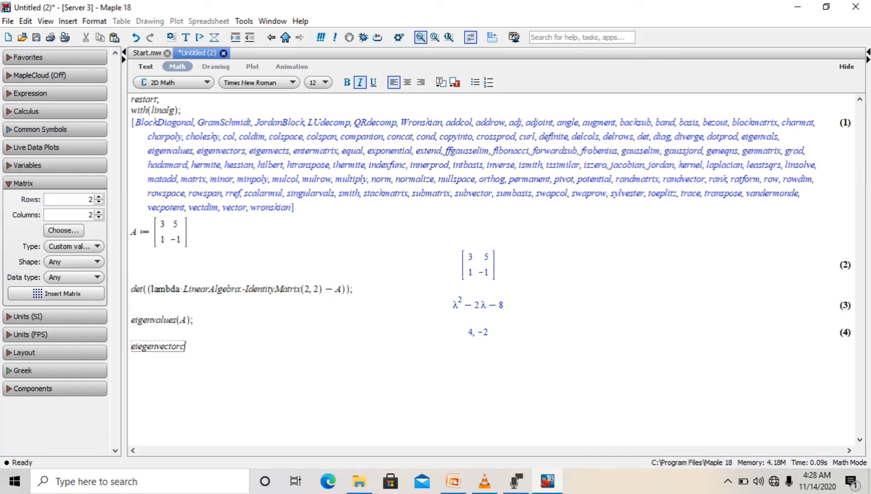
key("BackSpace")
key("BackSpace")
key("BackSpace")
key("BackSpace")
key("BackSpace")
key("BackSpace")
key("BackSpace")
key("BackSpace")
key("BackSpace")
key("BackSpace")
key("BackSpace")
key("BackSpace")
key("BackSpace")
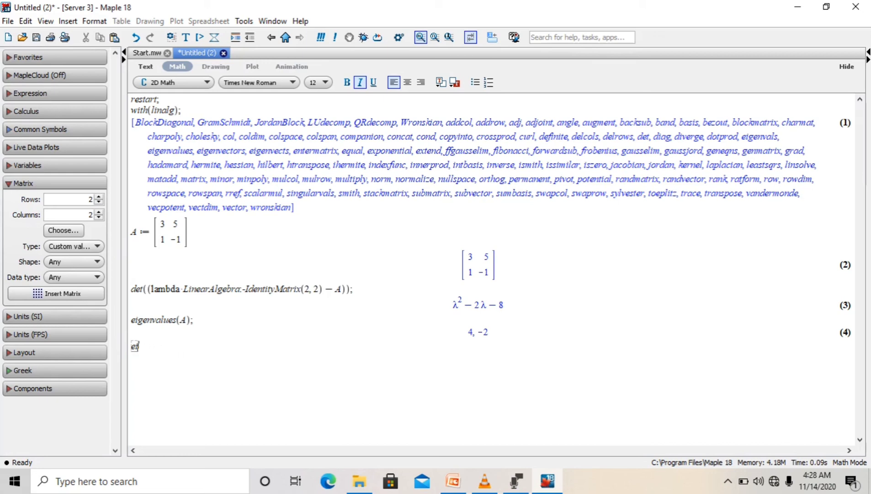
Compute the eigenvectors of matrix A by evaluating eigenvectors(A); below the eigenvalues.
type("eigenvector")
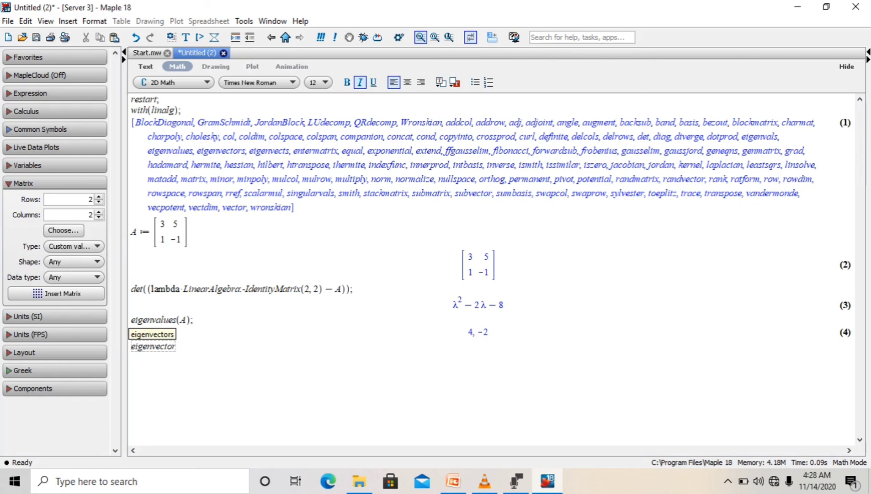
type("s")
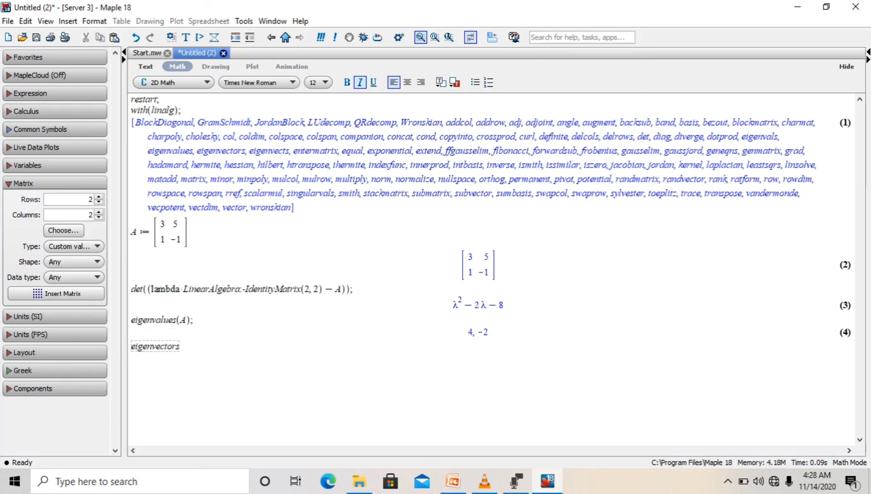
type("(A);")
key("Return")
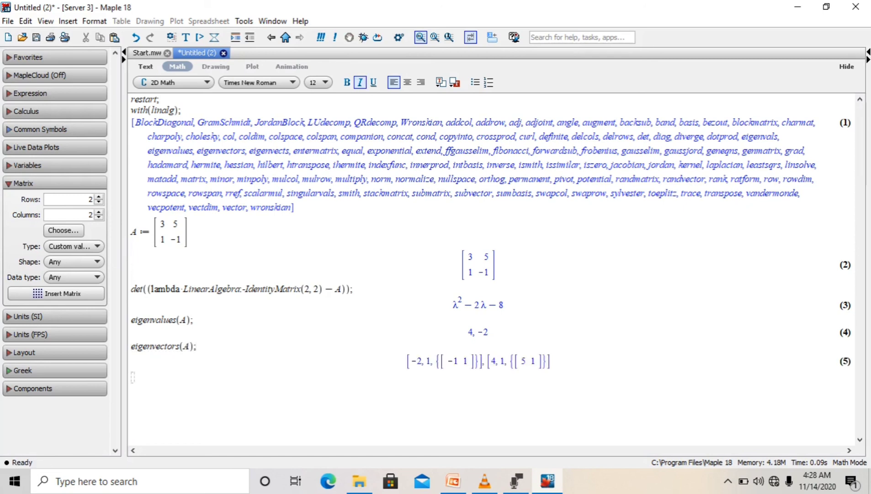